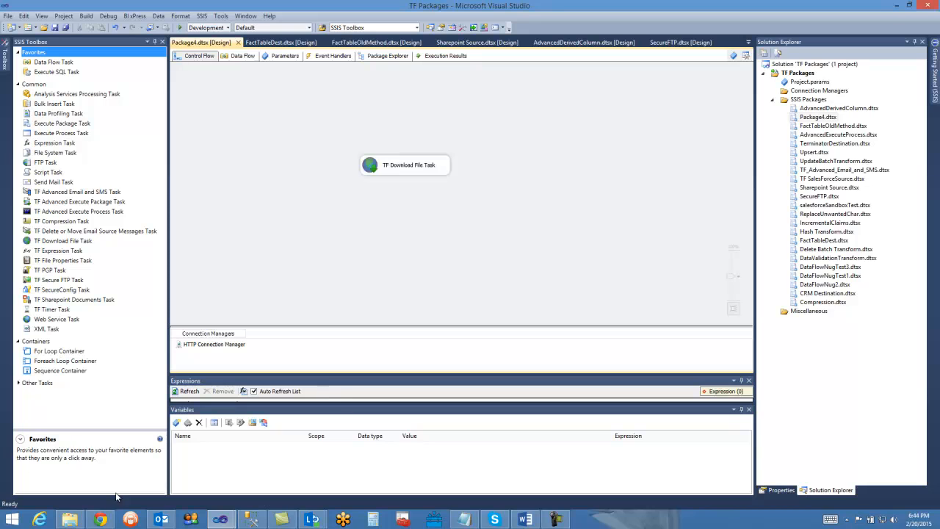
- Switch to Chrome and examine the web address of the Task Factory DataSheet.pdf, including its protocol and domain
left_click(101, 520)
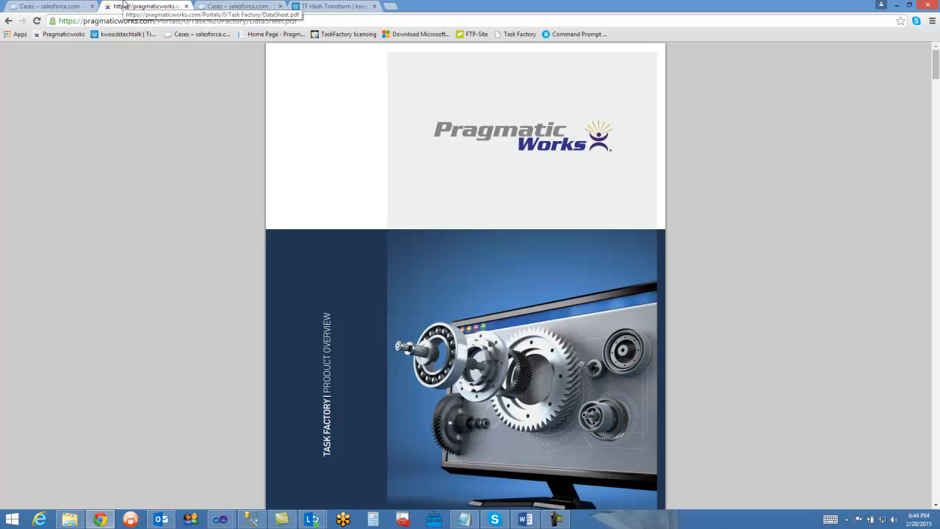
left_click(168, 23)
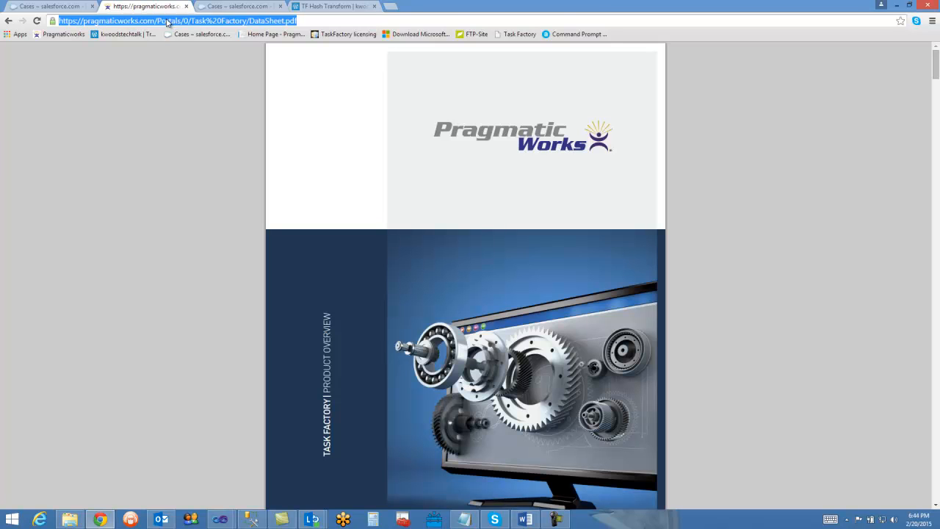
left_click(103, 103)
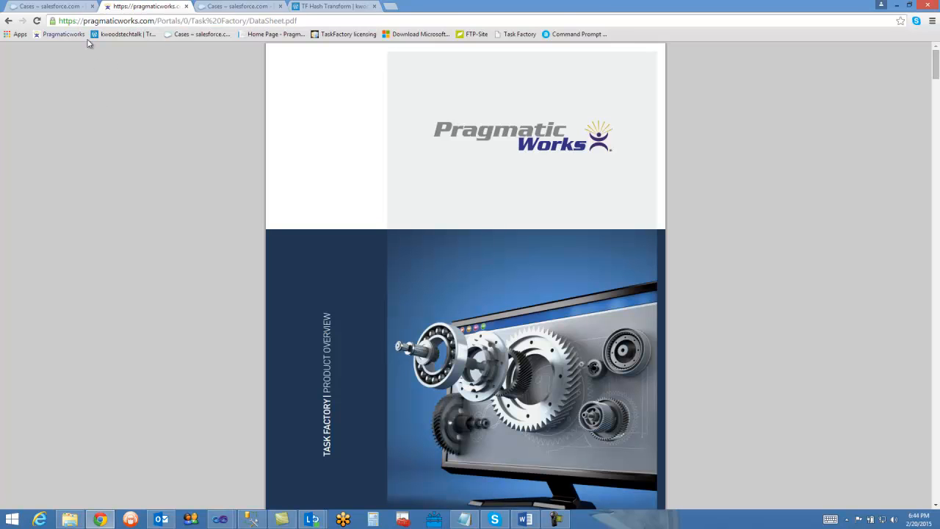
left_click(77, 22)
left_click(148, 143)
mouse_move(235, 509)
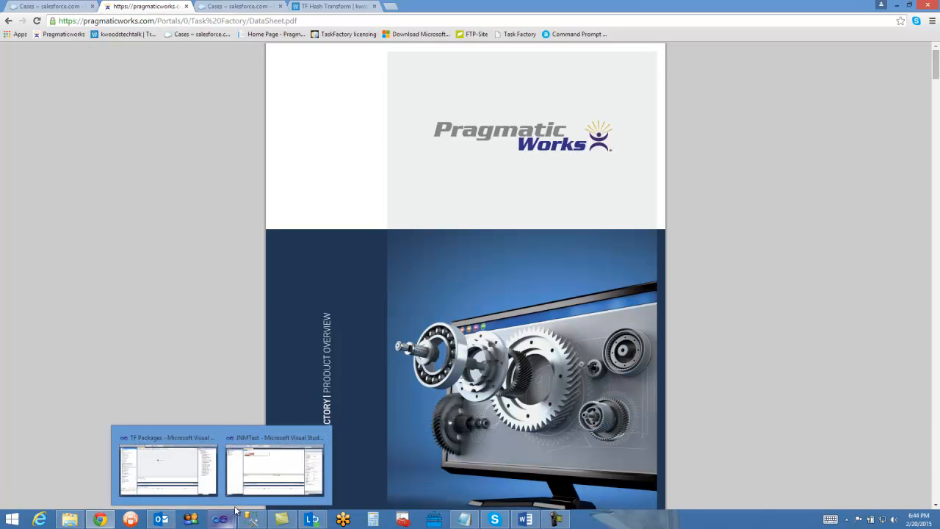
left_click(207, 470)
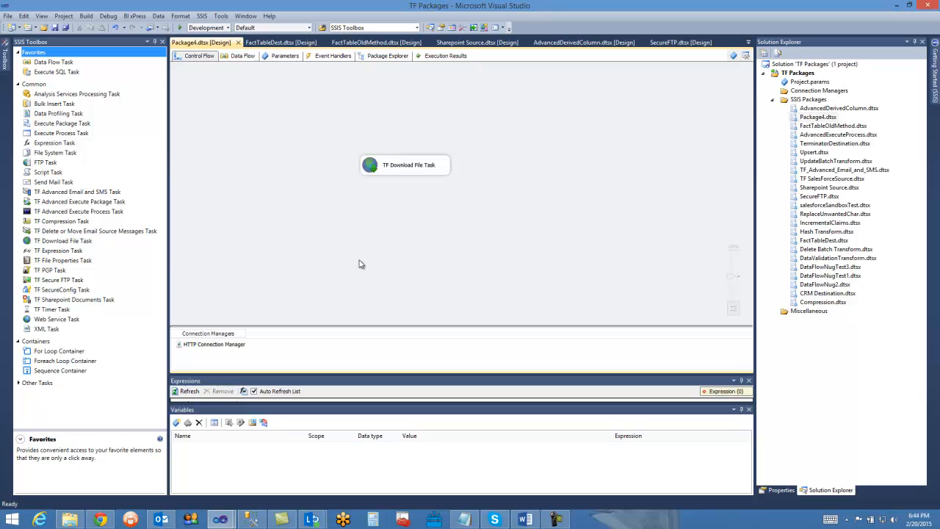
left_click(217, 344)
double_click(224, 344)
left_click(403, 174)
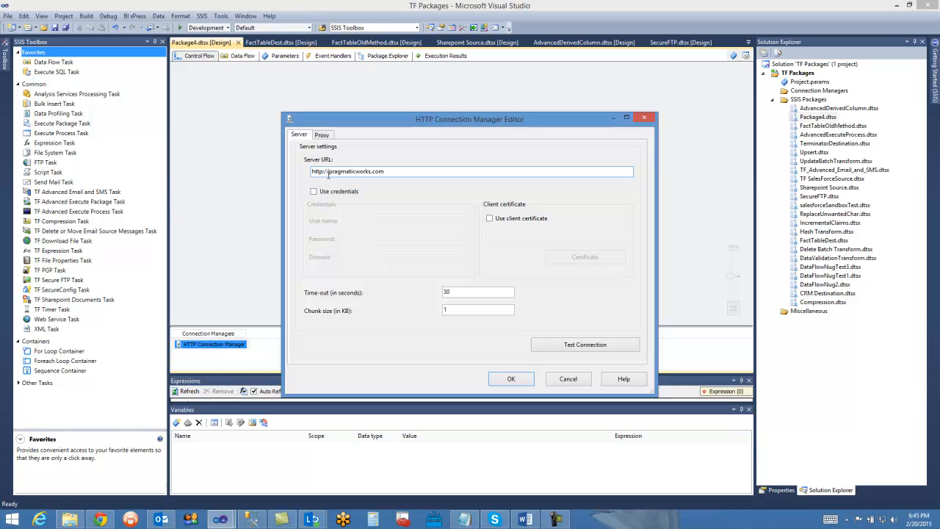
left_click(585, 350)
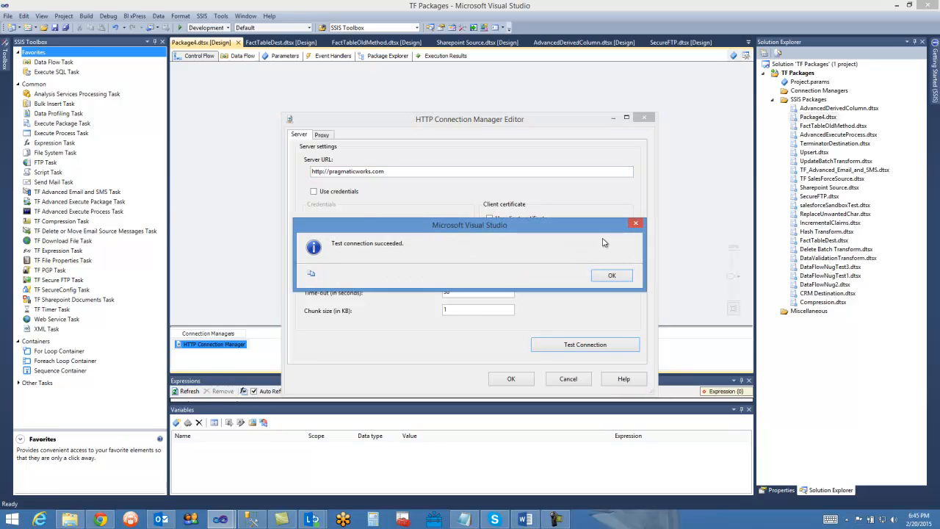
left_click(609, 275)
left_click(510, 378)
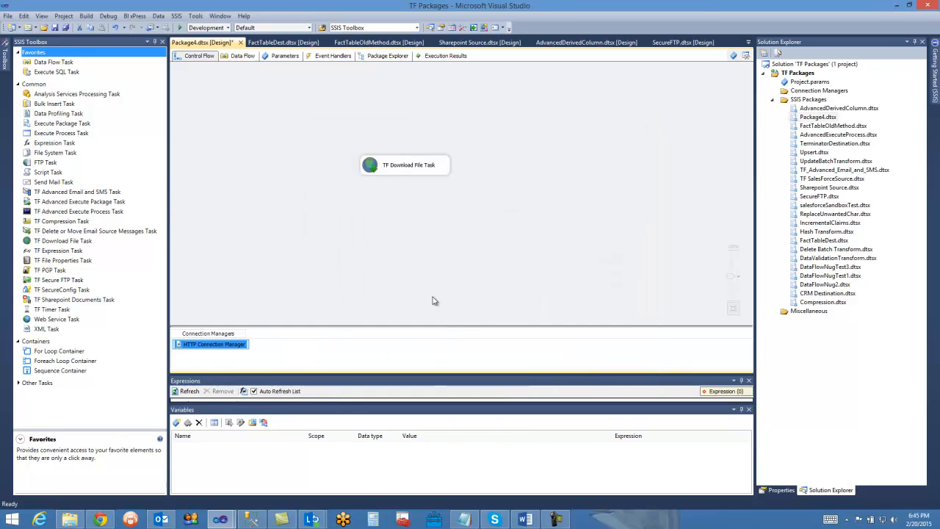
- Open the TF Download File Task's editor and choose HTTP Connection Manager as its connection
double_click(378, 167)
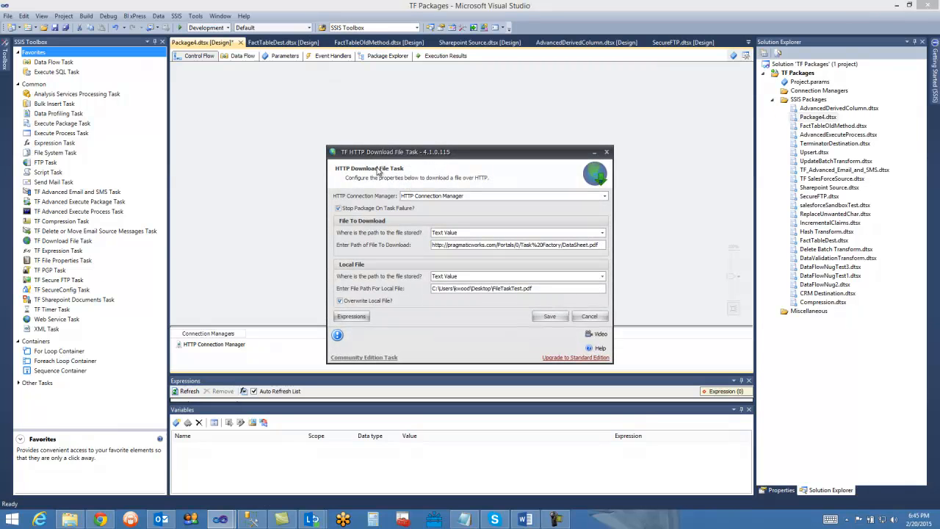
left_click_drag(453, 156, 458, 121)
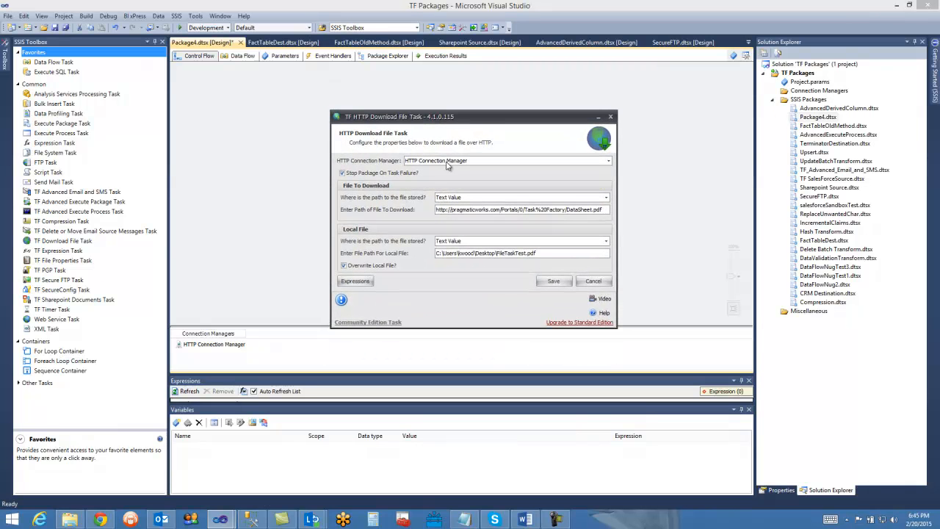
left_click(447, 163)
left_click(449, 177)
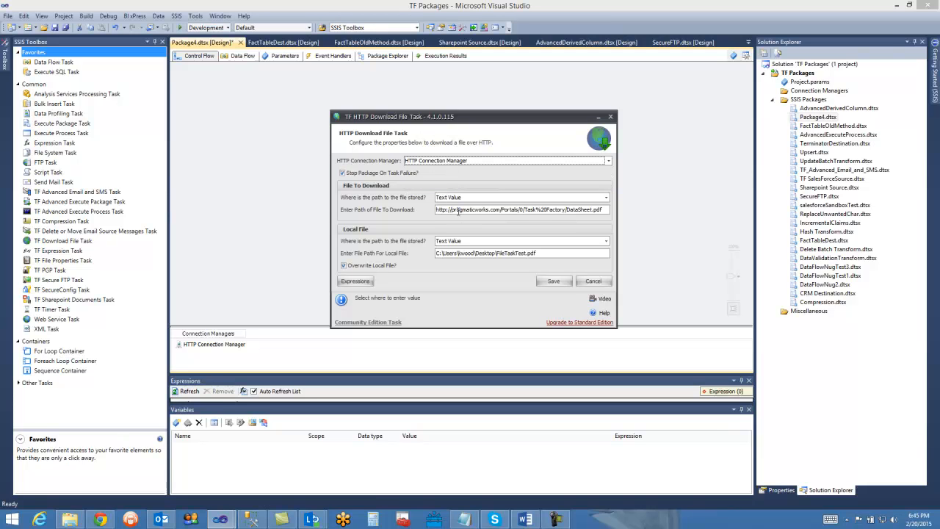
left_click(460, 210)
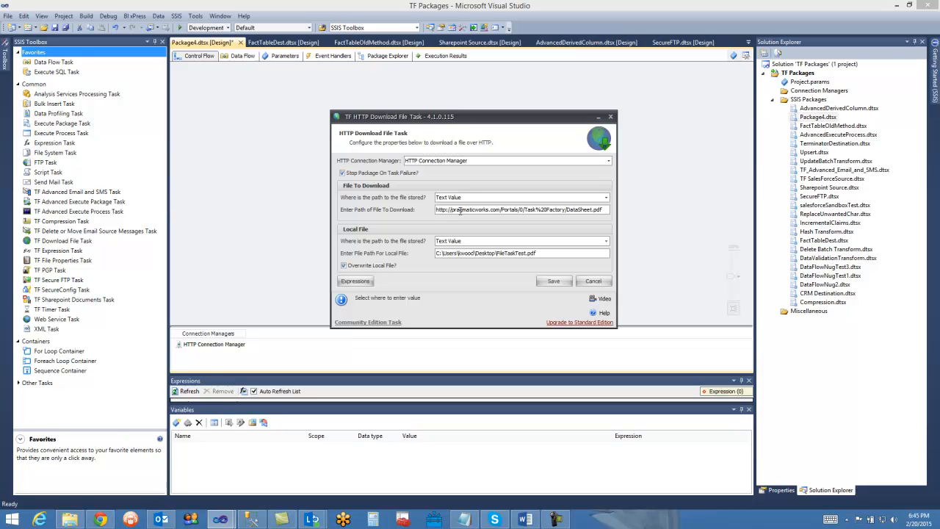
left_click(101, 519)
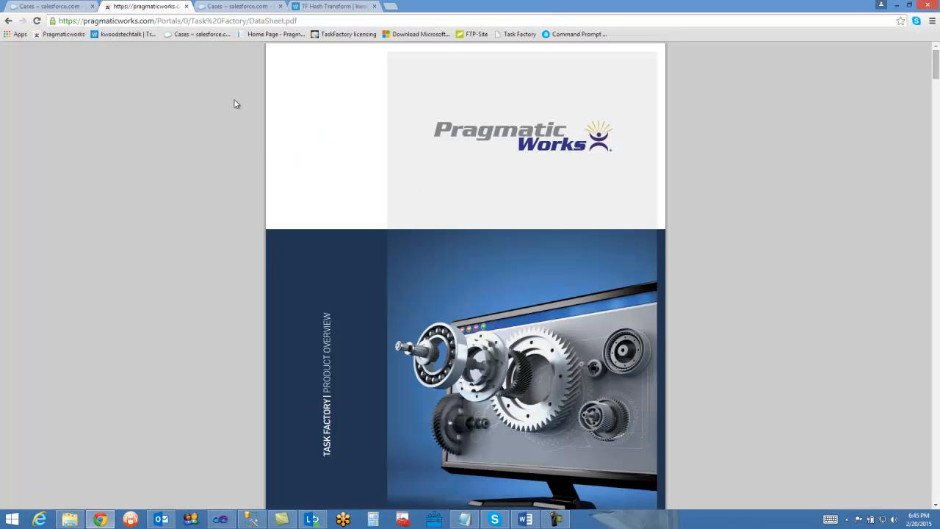
left_click(238, 22)
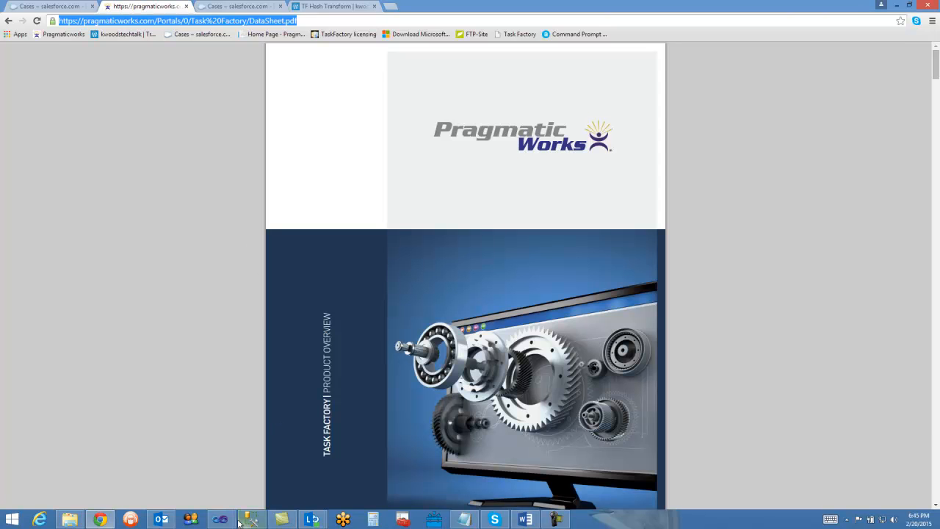
mouse_move(220, 519)
left_click(169, 463)
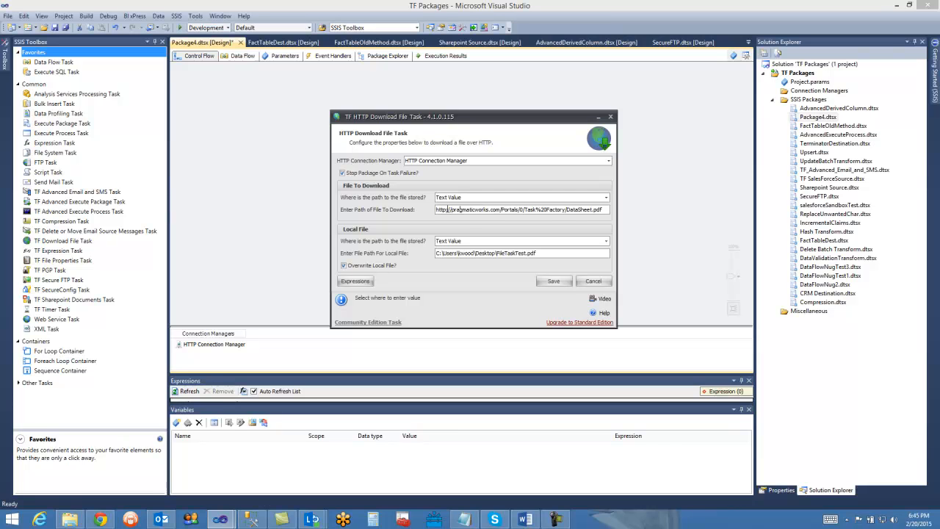
double_click(461, 212)
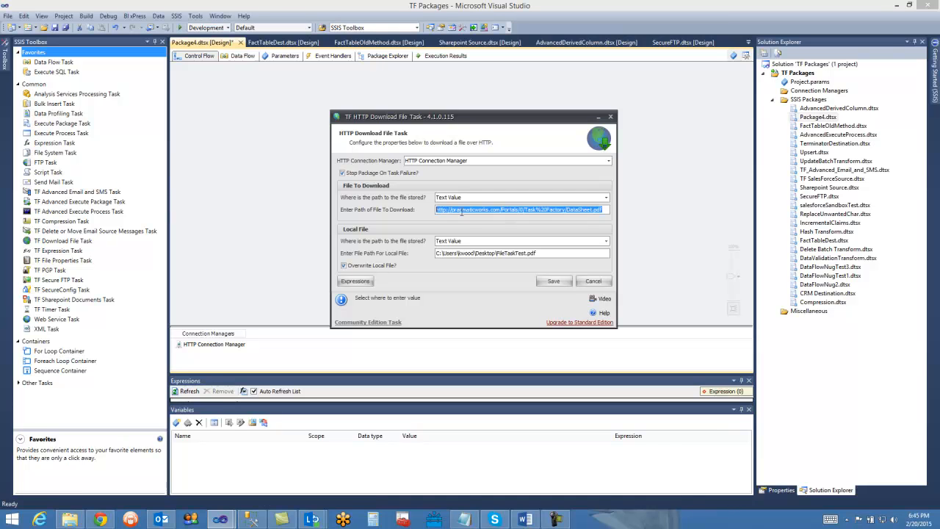
left_click(461, 212)
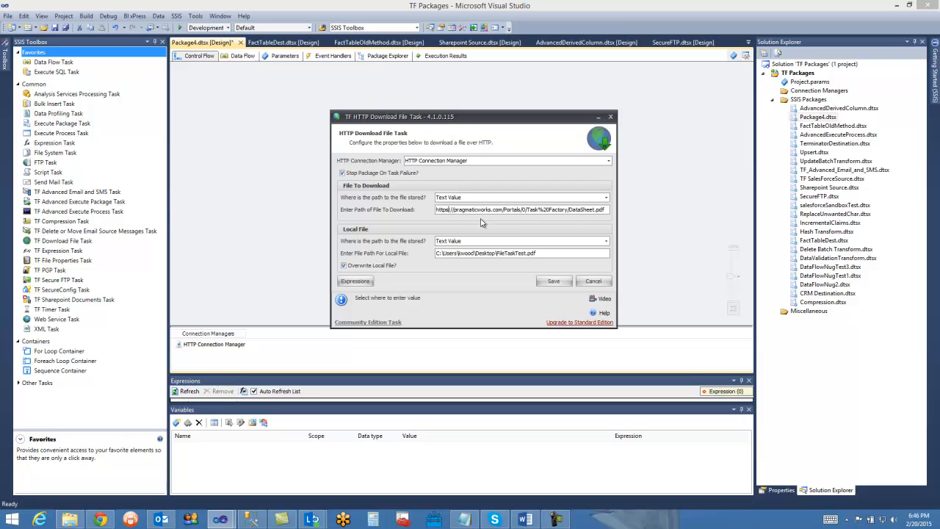
key("BackSpace")
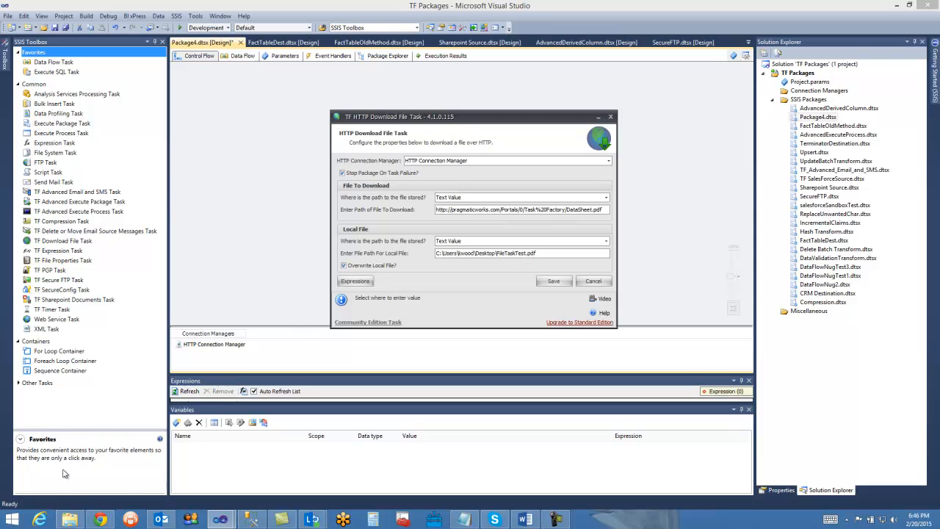
- Switch to File Explorer and show the Desktop folder in a maximized window
mouse_move(78, 519)
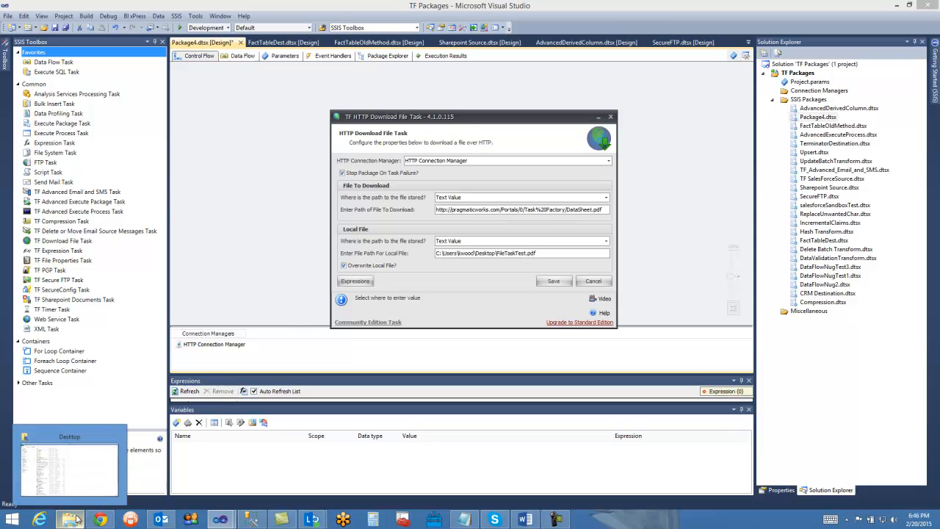
left_click(79, 519)
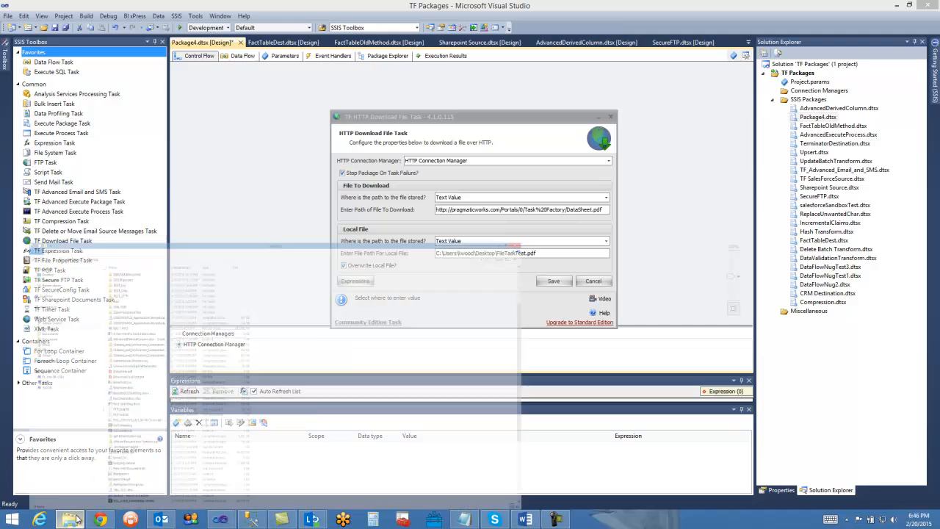
double_click(488, 4)
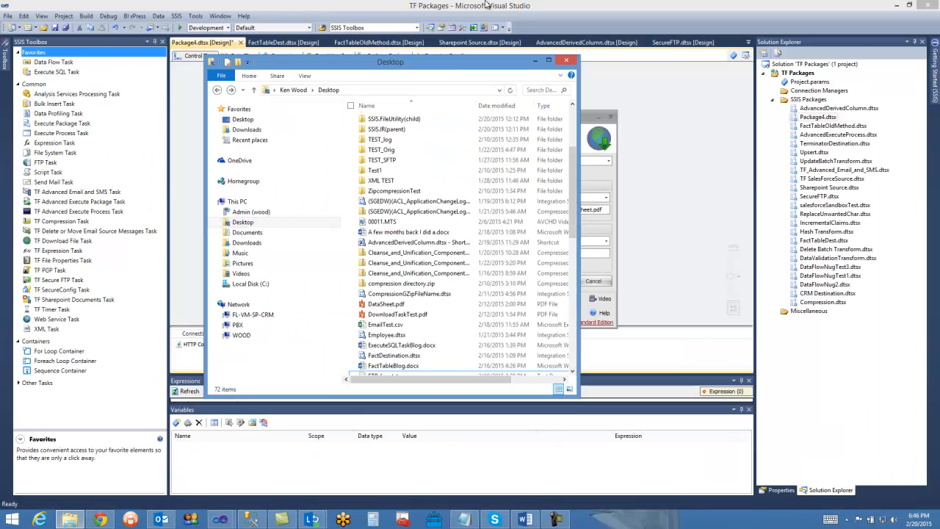
double_click(453, 64)
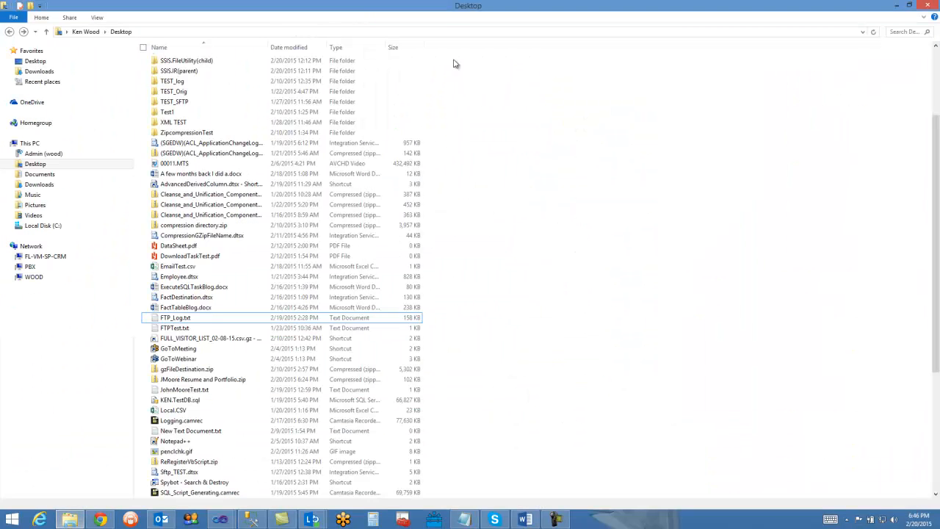
right_click(189, 323)
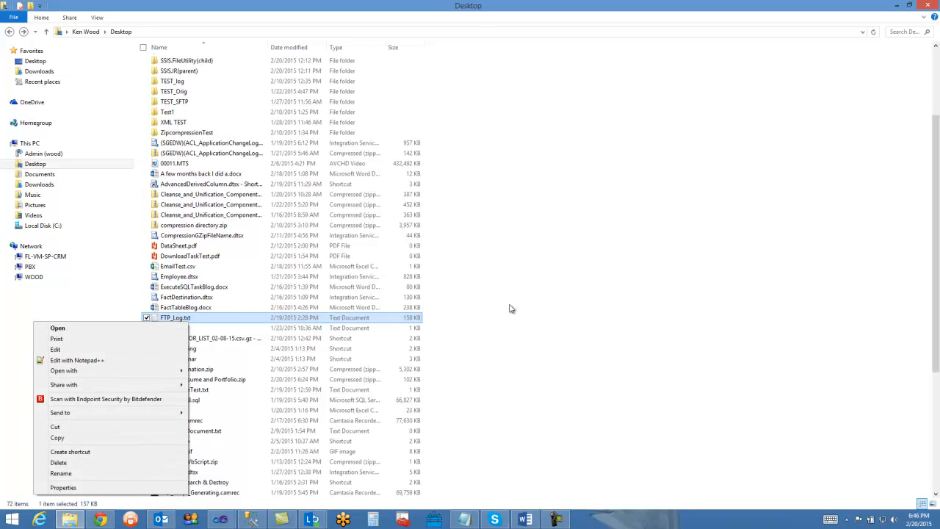
left_click(227, 276)
- Create a new text document in the Desktop folder and name it FileTaskTest.txt
right_click(224, 281)
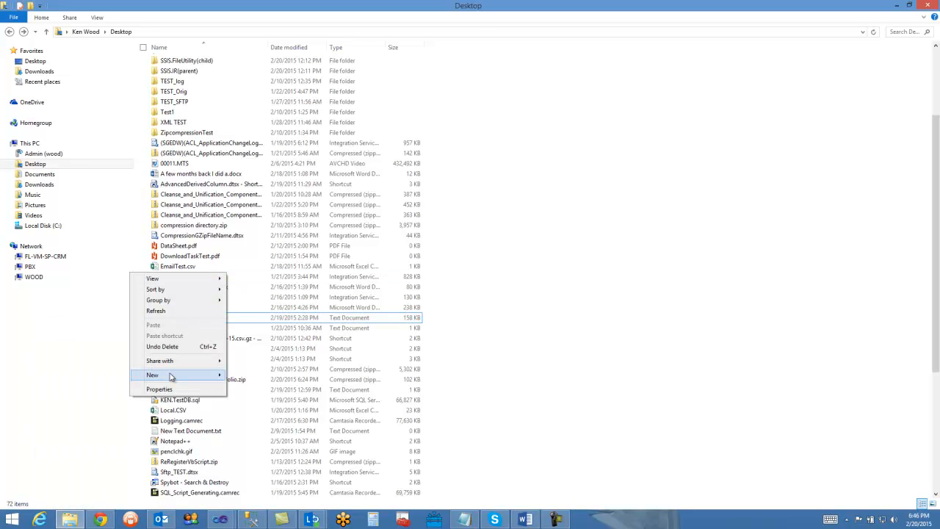
mouse_move(170, 376)
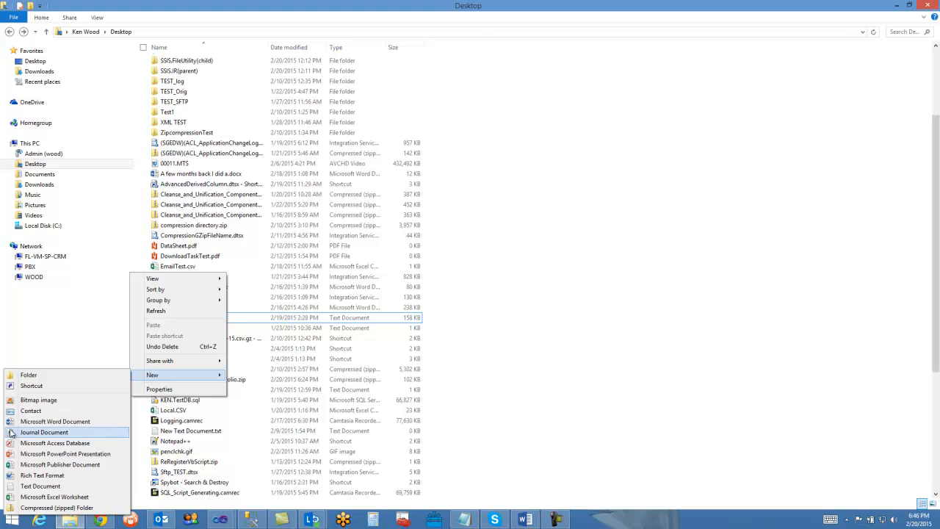
left_click(49, 488)
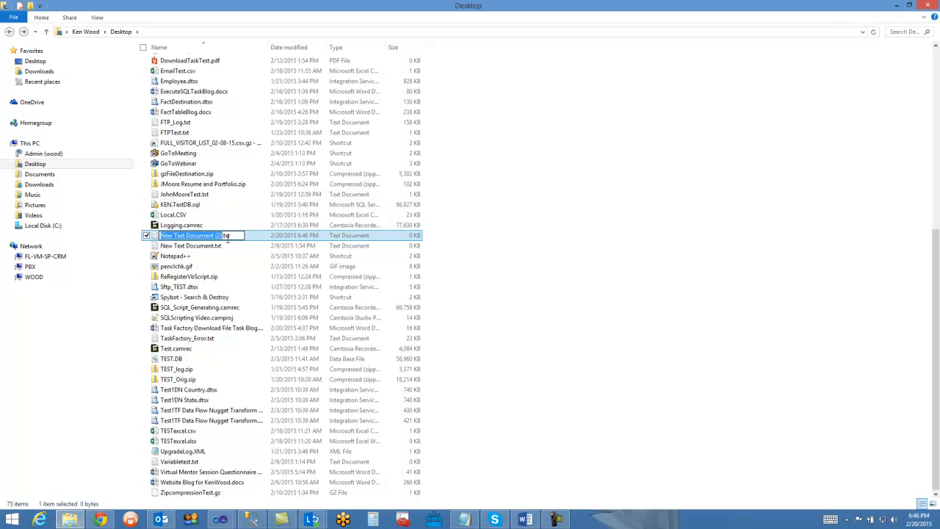
type("T")
key("BackSpace")
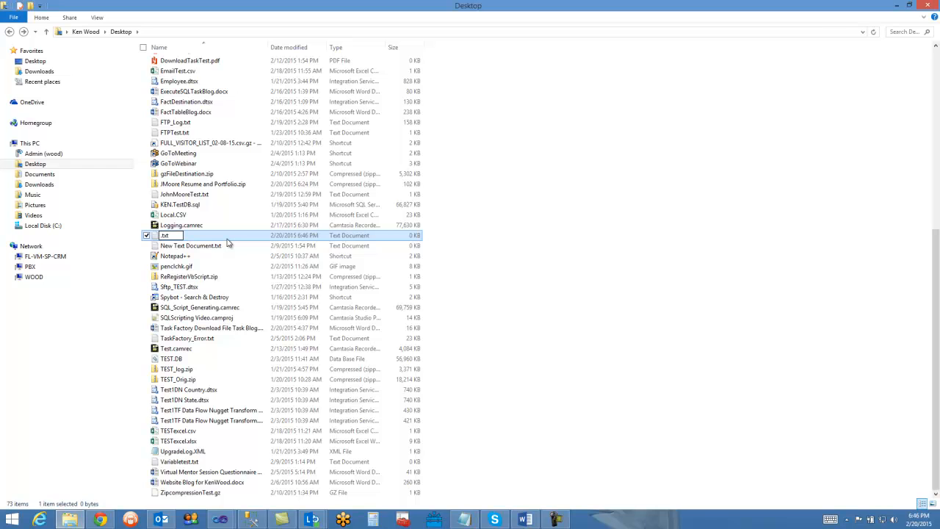
mouse_move(222, 520)
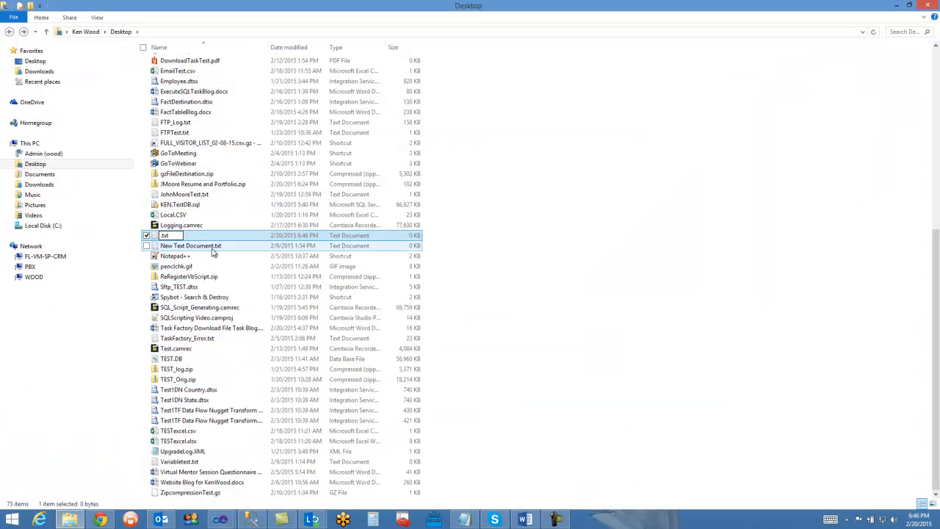
type("FileTaskTest")
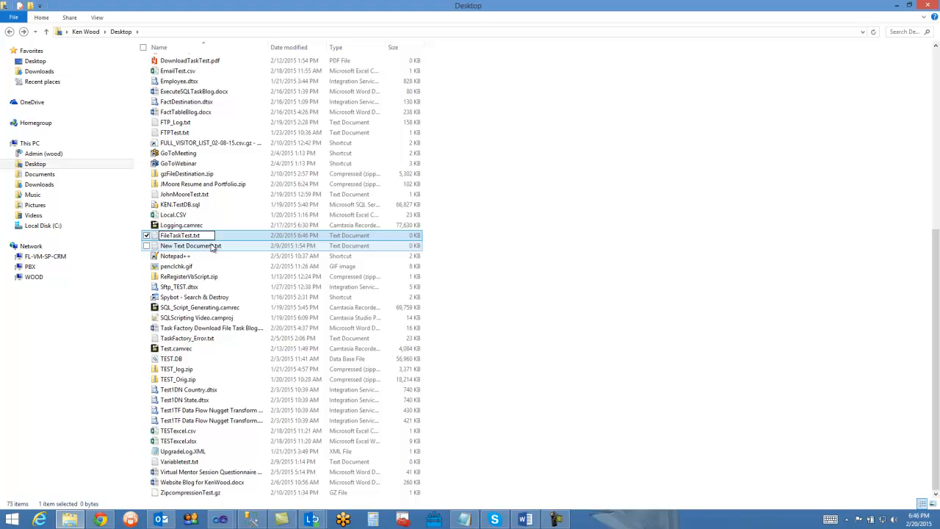
key("Return")
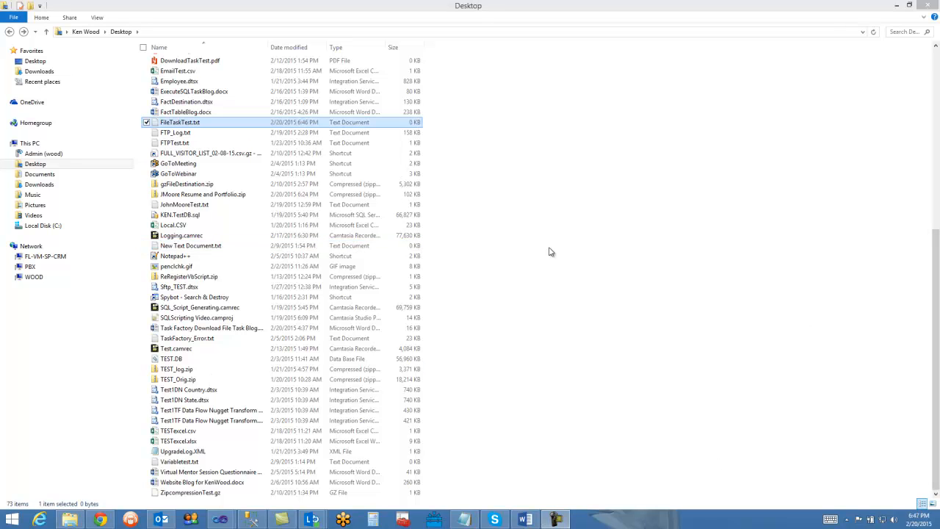
- Rename FileTaskTest.txt in the Desktop folder to FileTaskTest.pdf, accepting the extension change
left_click(185, 133)
left_click(185, 123)
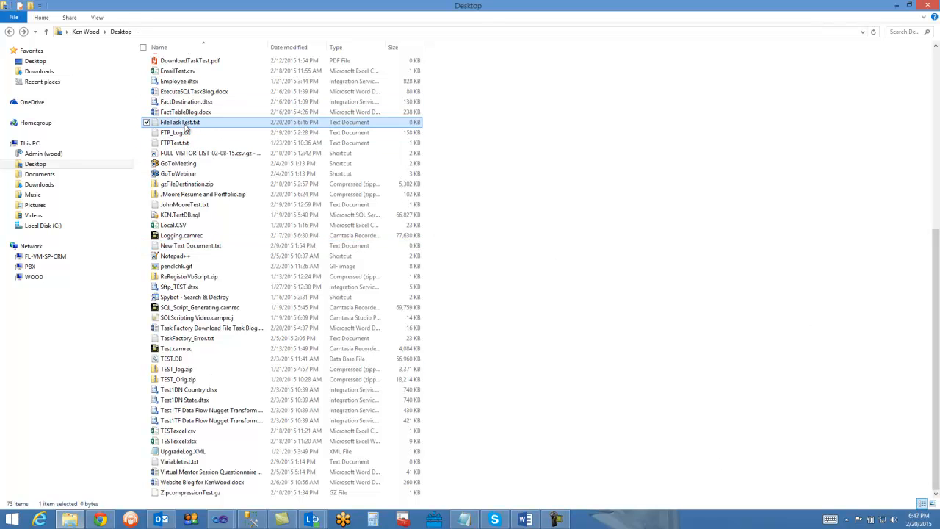
right_click(185, 123)
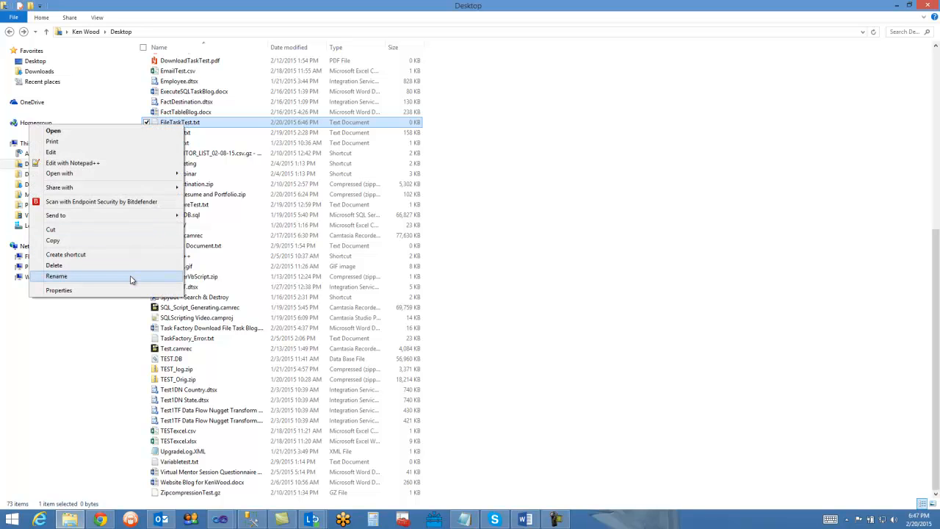
left_click(56, 276)
left_click(208, 123)
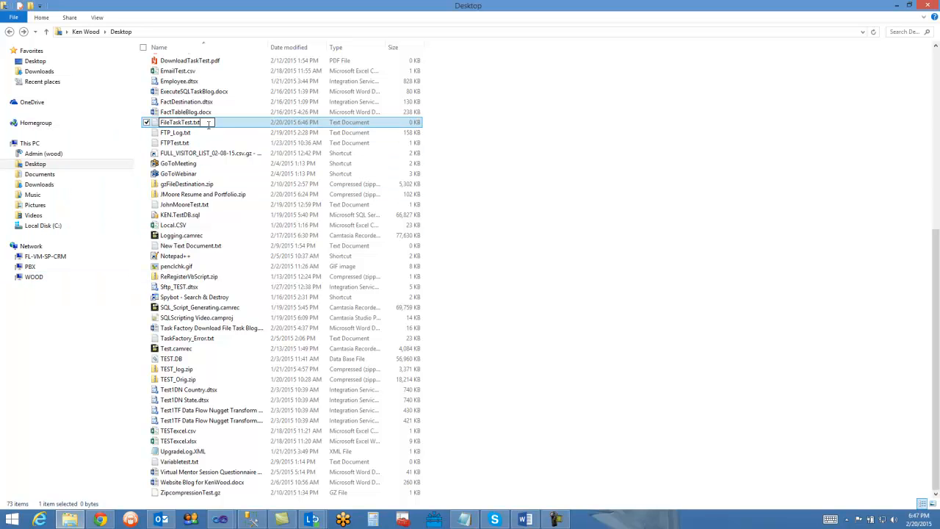
key("BackSpace")
key("BackSpace")
key("BackSpace")
key("BackSpace")
type(".pdf")
key("Return")
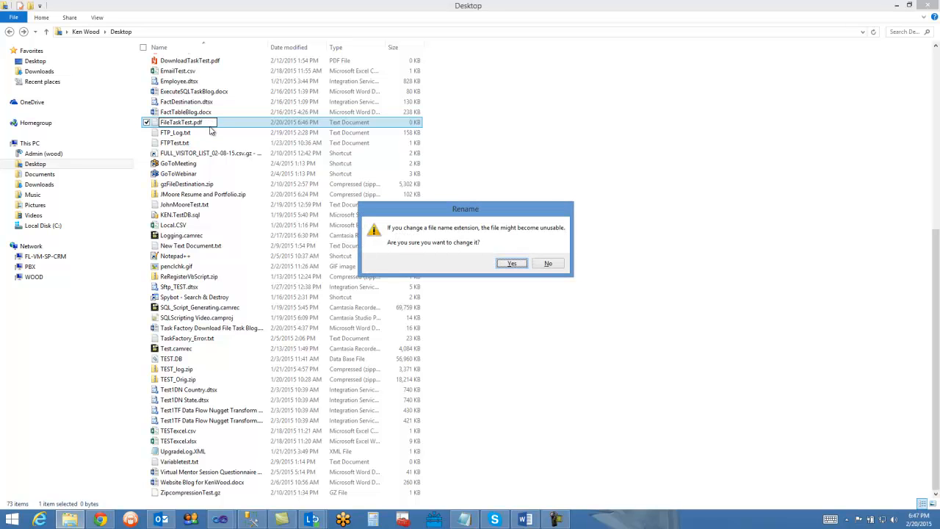
left_click(512, 264)
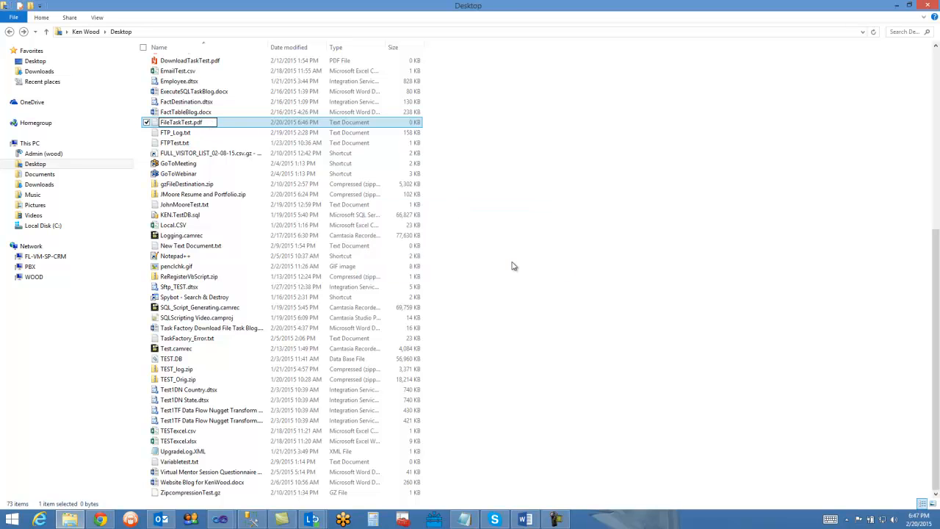
- Switch to the TF Packages window in Visual Studio and save the HTTP download task's settings with FileTaskTest.pdf as the local file
left_click(189, 123)
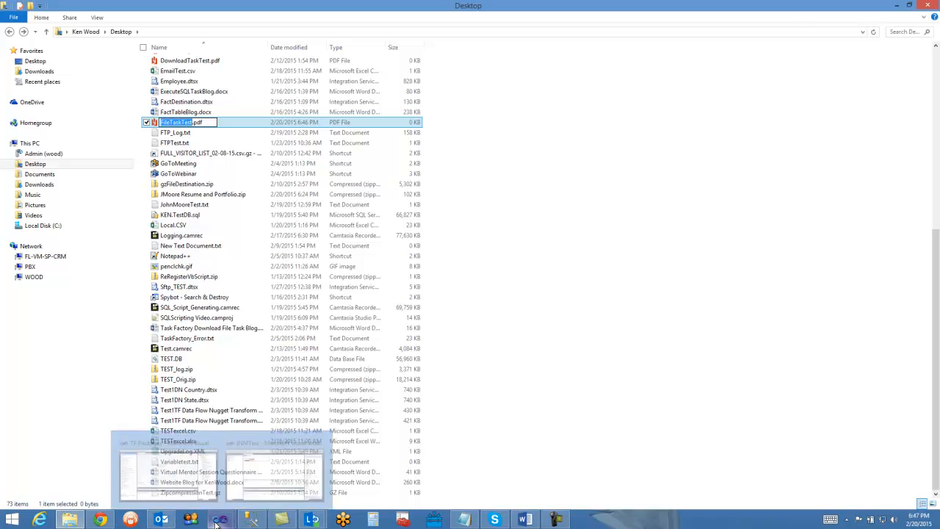
left_click(149, 476)
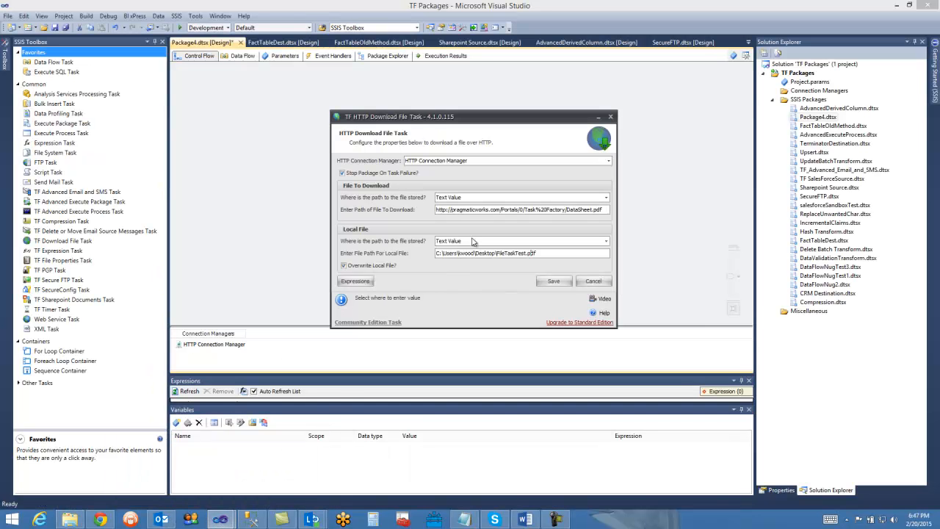
left_click(539, 253)
left_click(552, 281)
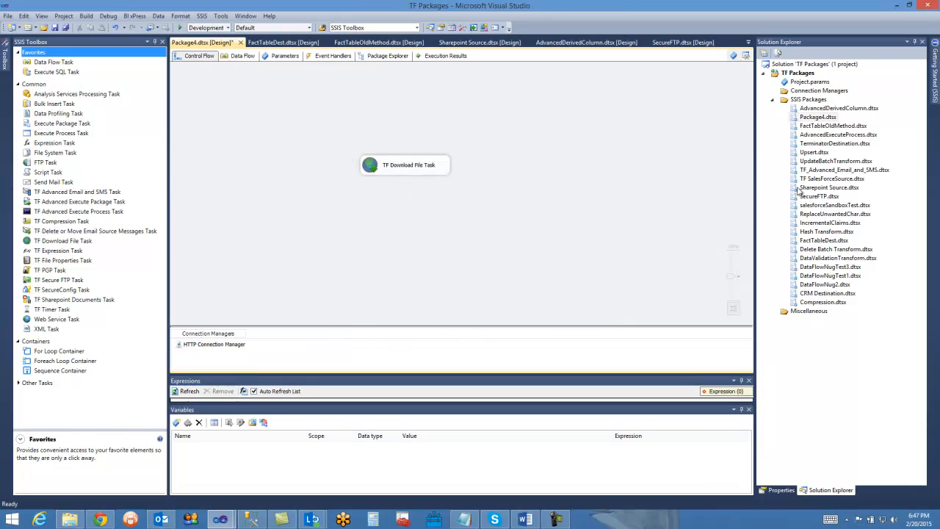
left_click(380, 171)
left_click_drag(63, 64, 397, 229)
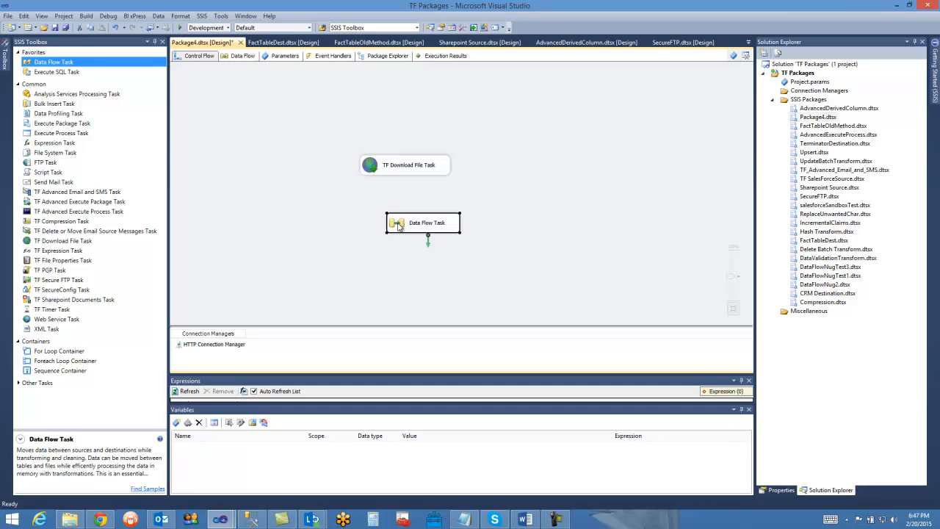
key("Delete")
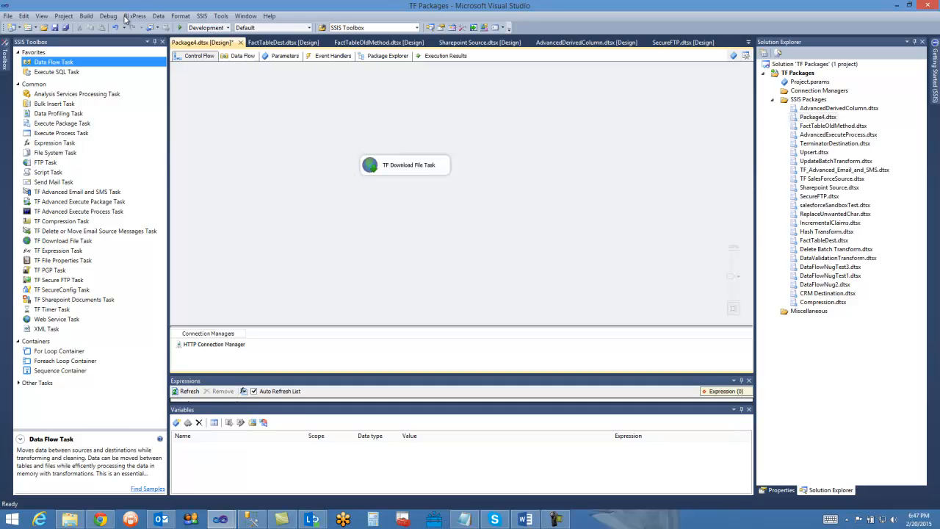
- Save all files and execute Package4.dtsx, stopping debugging once the TF Download File Task has finished
left_click(65, 28)
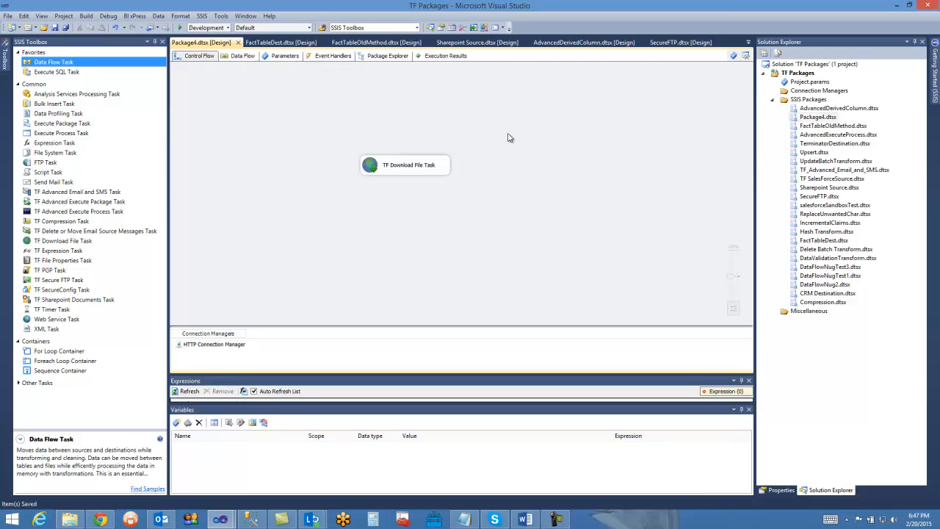
right_click(810, 118)
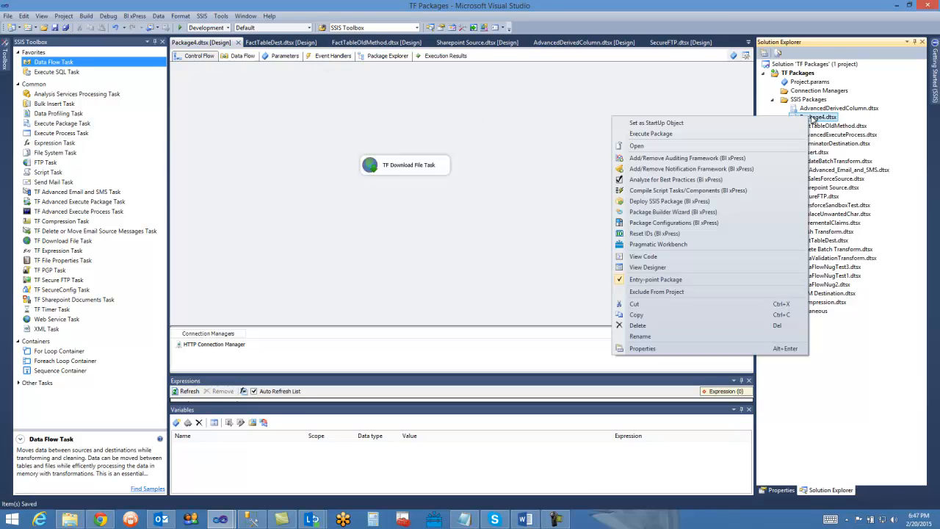
left_click(686, 134)
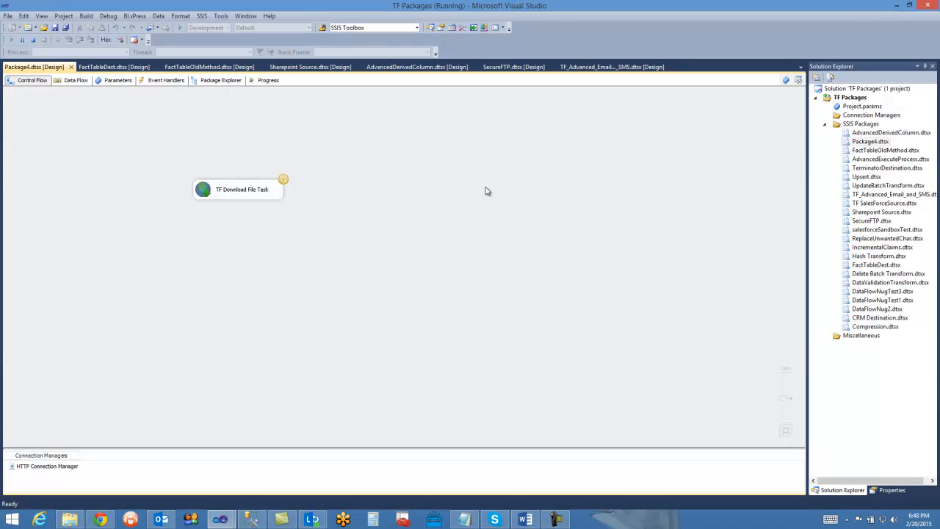
left_click(33, 41)
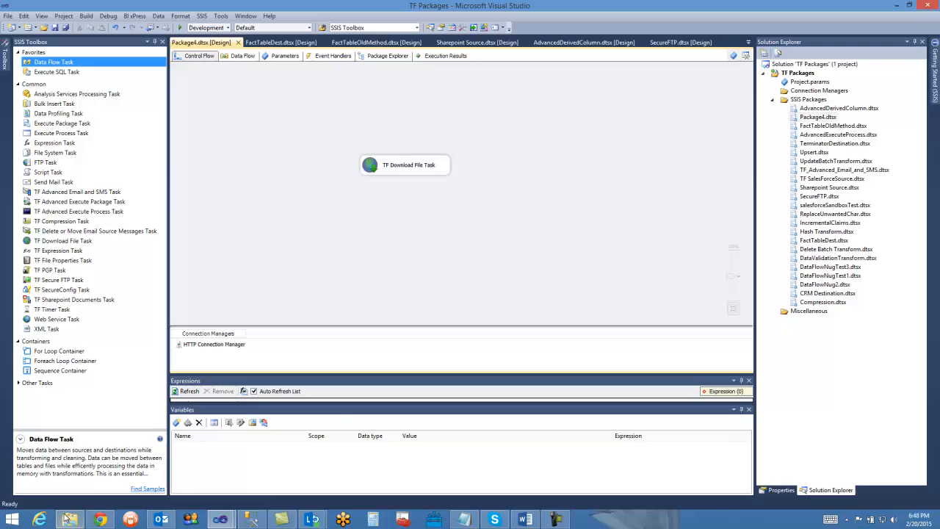
- Switch to File Explorer, refresh the Desktop folder and open FileTaskTest.pdf
left_click(68, 518)
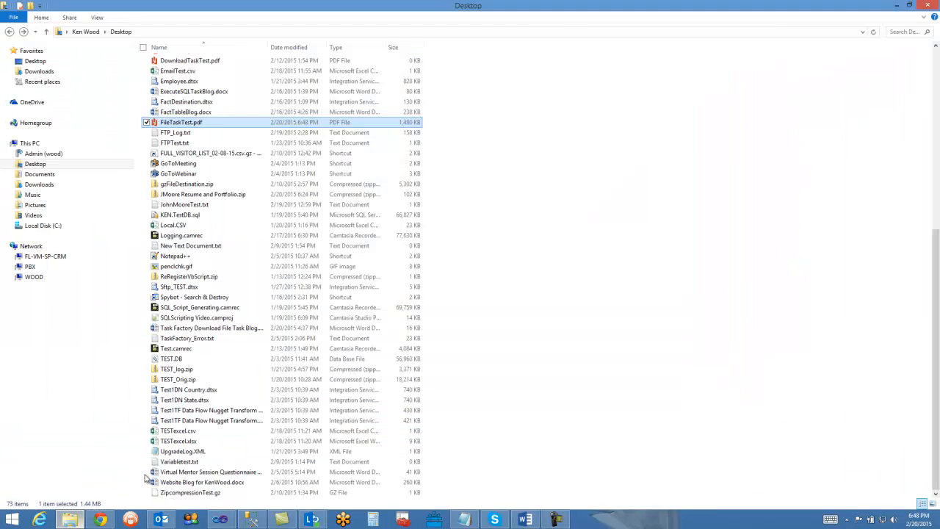
left_click(872, 31)
double_click(173, 431)
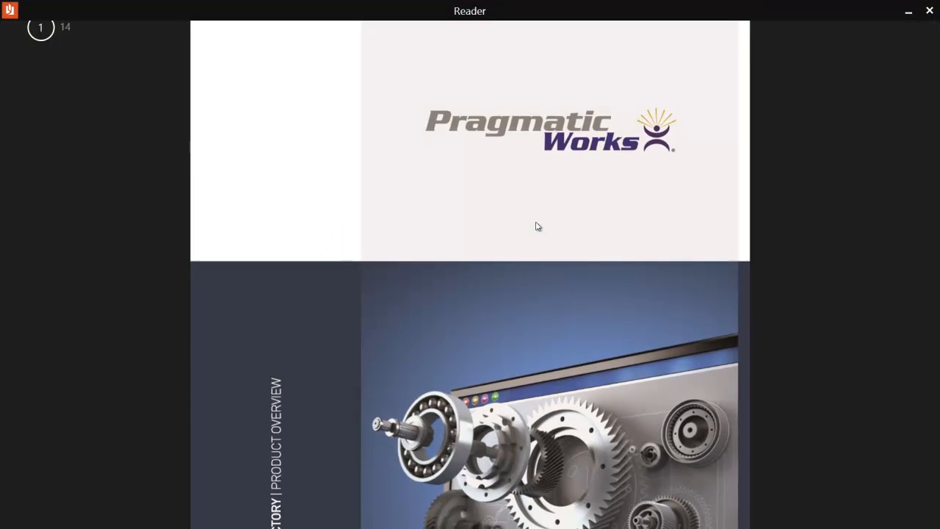
- Look through the first pages of the downloaded PDF, close it and return to the TF Packages window in Visual Studio
scroll(507, 256, "down", 8)
scroll(493, 275, "down", 15)
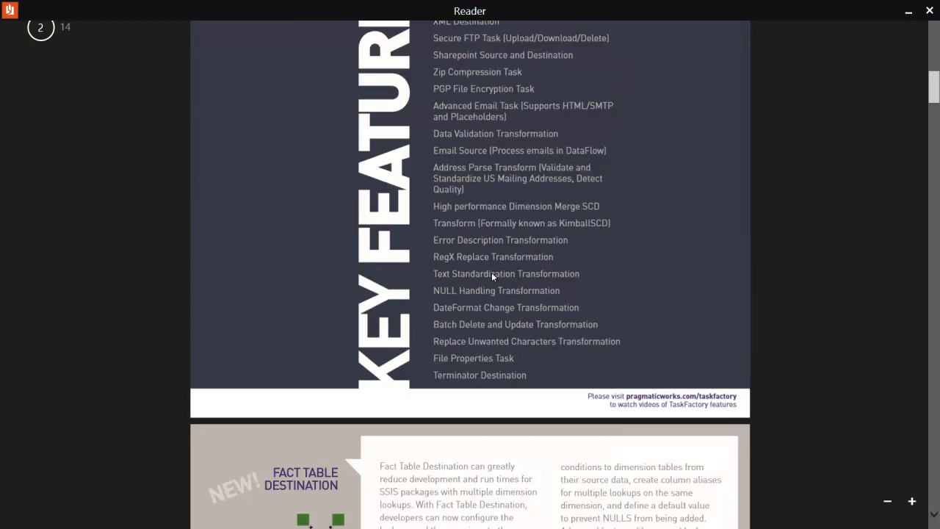
scroll(492, 277, "up", 20)
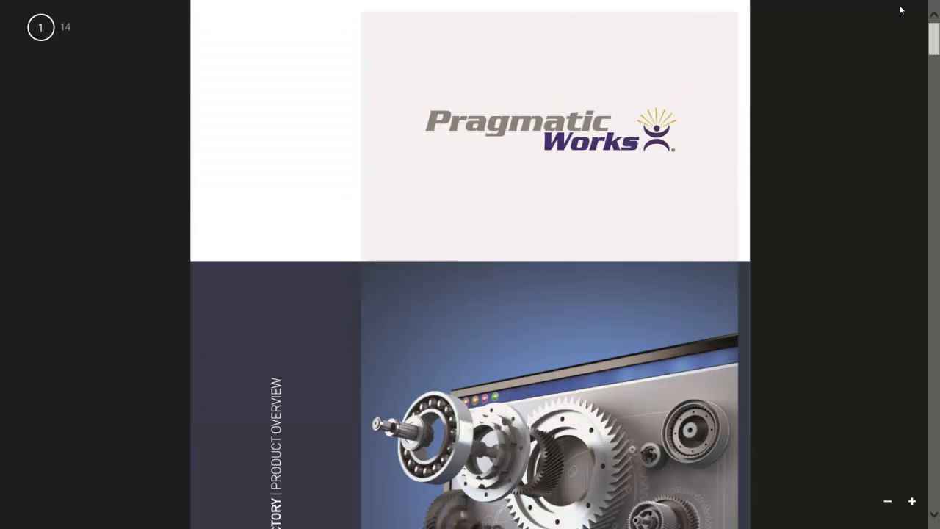
left_click(929, 7)
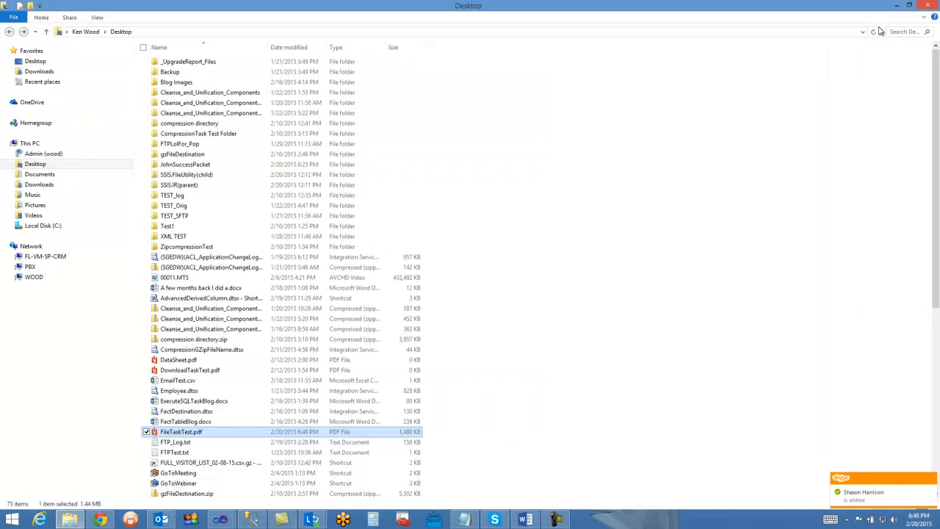
mouse_move(220, 519)
left_click(167, 455)
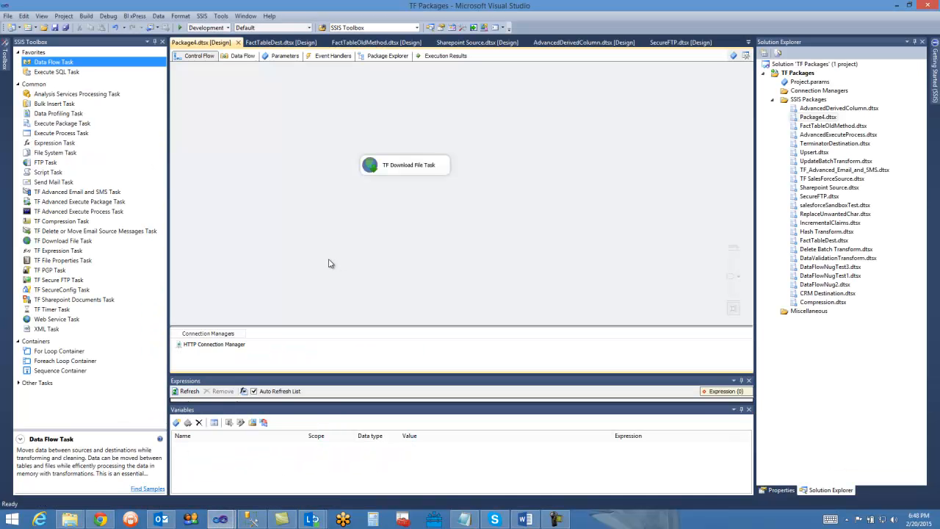